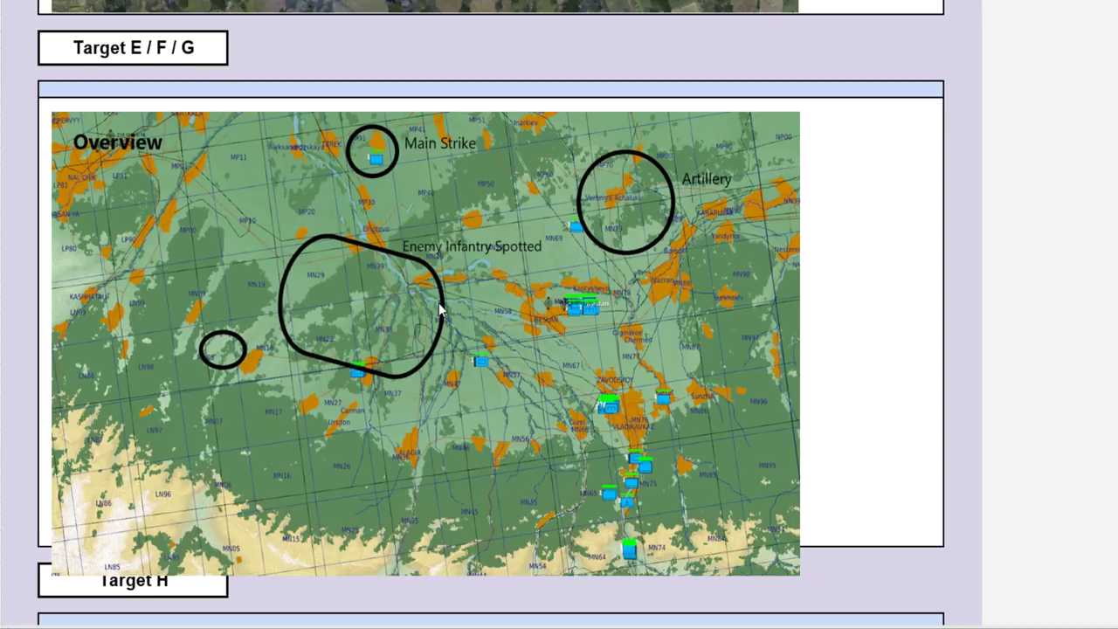
Review the Target E / F / G overview map and the Bluefor flight roster, including the Radios table and the Hatchet flight's role.
scroll(439, 307, "down", 3)
scroll(439, 307, "up", 3)
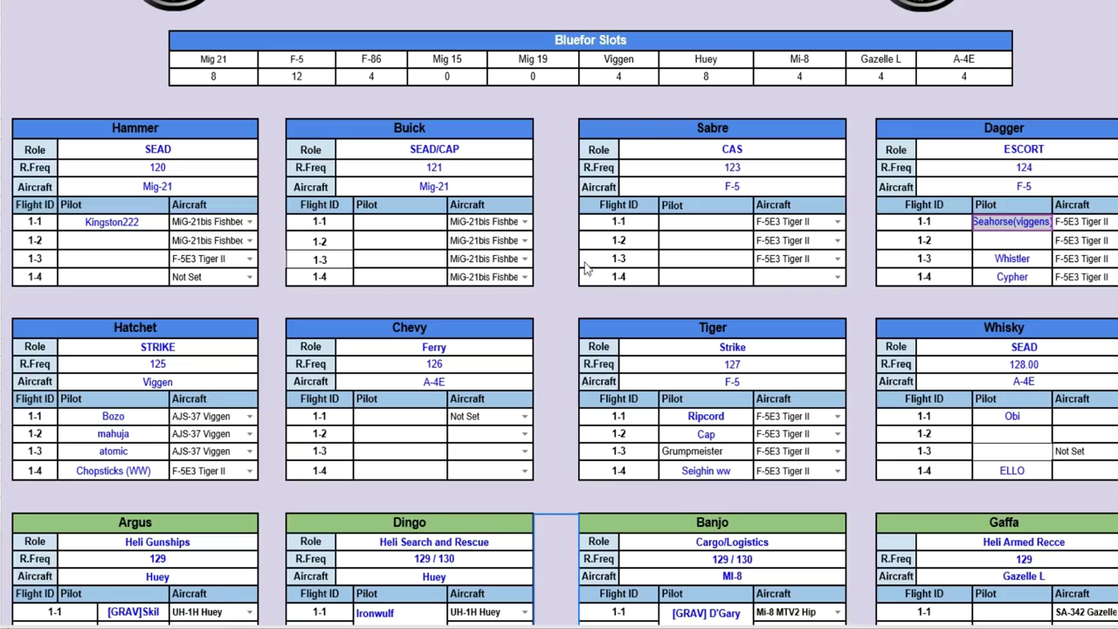
scroll(626, 120, "down", 5)
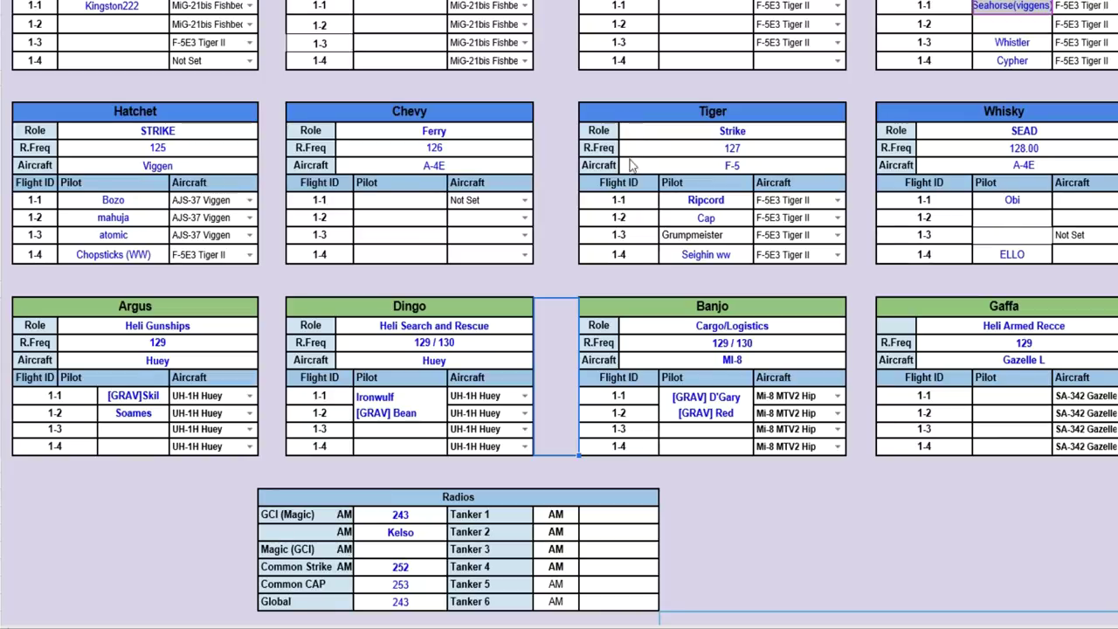
left_click(152, 121)
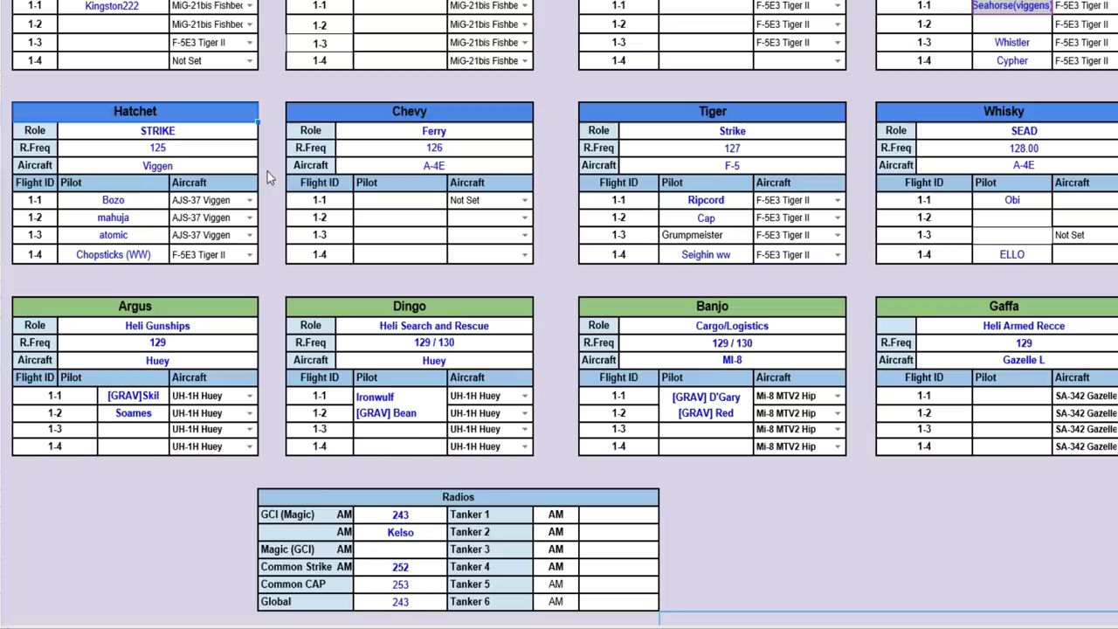
scroll(210, 223, "up", 3)
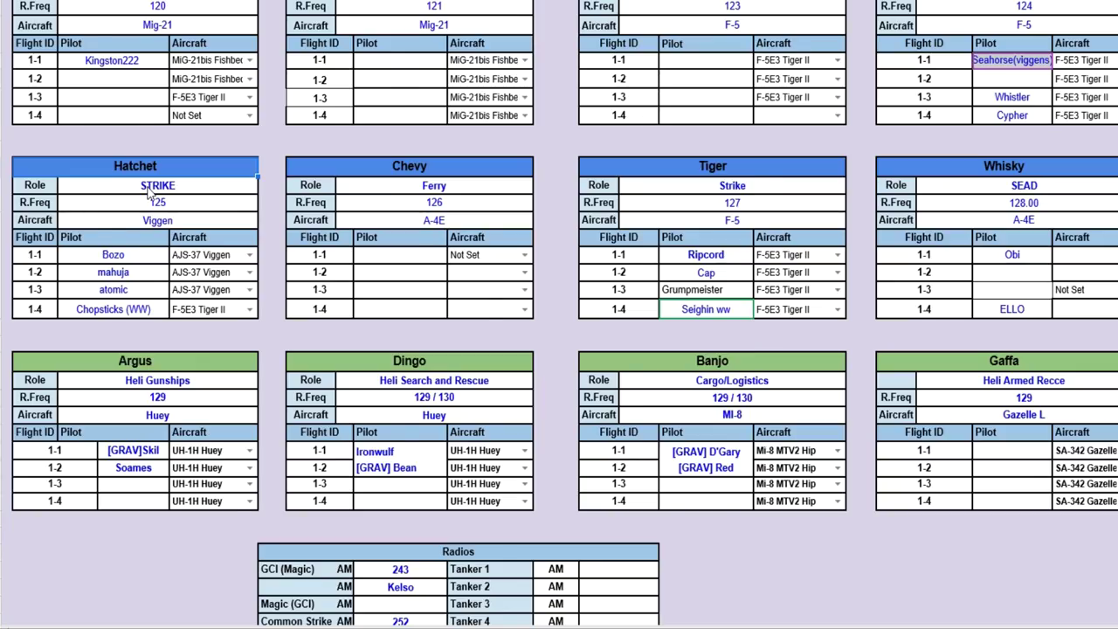
scroll(156, 239, "up", 1)
left_click(185, 295)
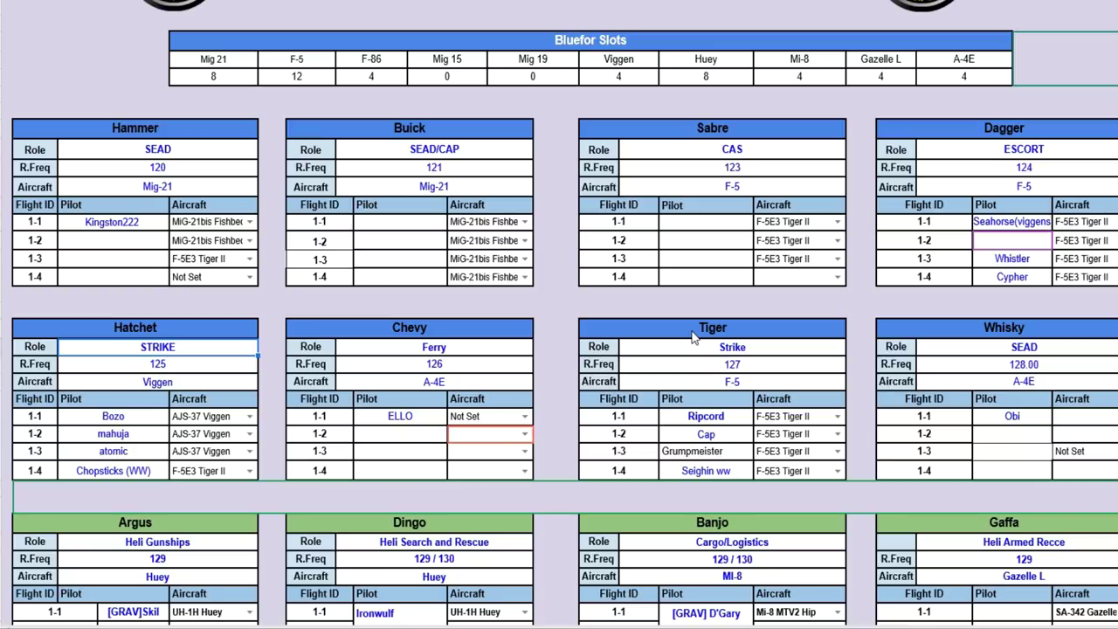
Examine the pilot assignments of the Dagger and Tiger flights and locate the Whisky flight in the roster.
mouse_move(1009, 256)
left_click(1010, 259)
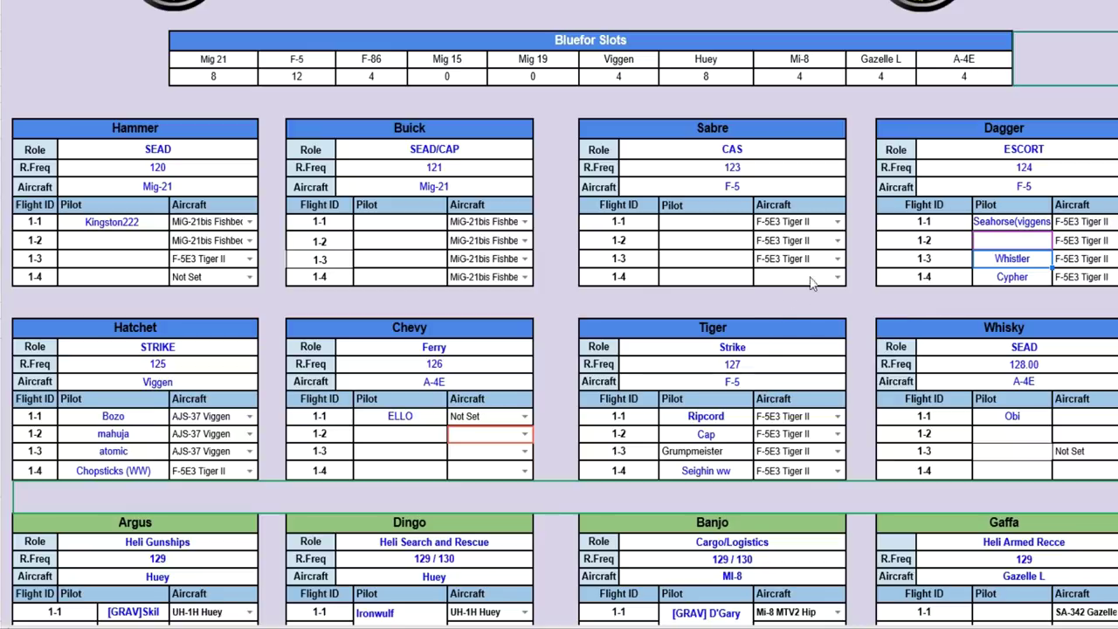
left_click(948, 308)
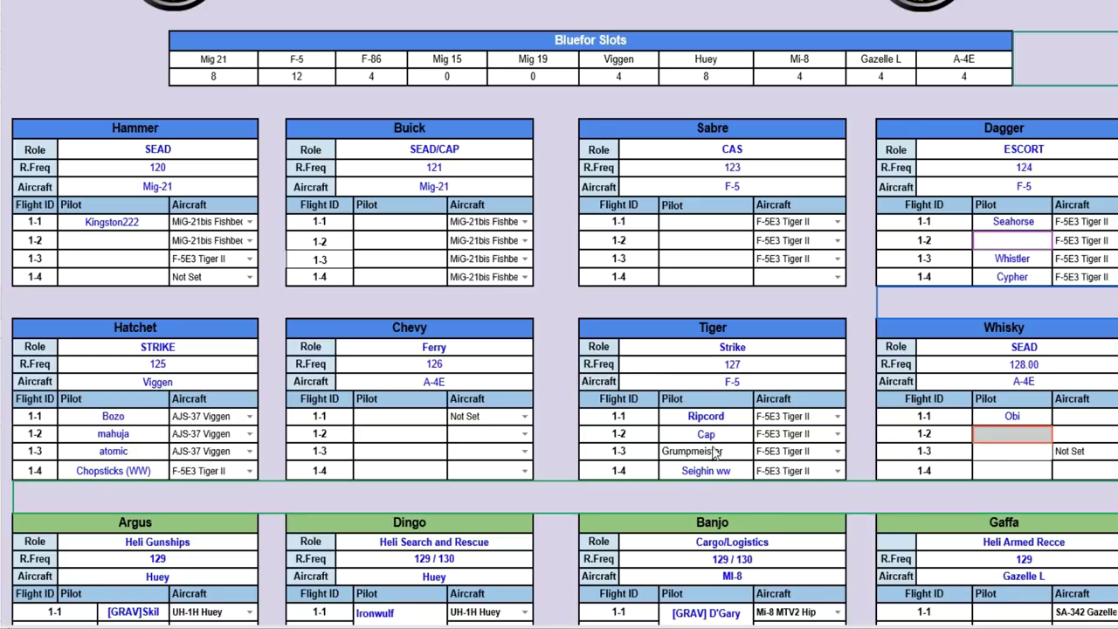
left_click(716, 420)
left_click(716, 437)
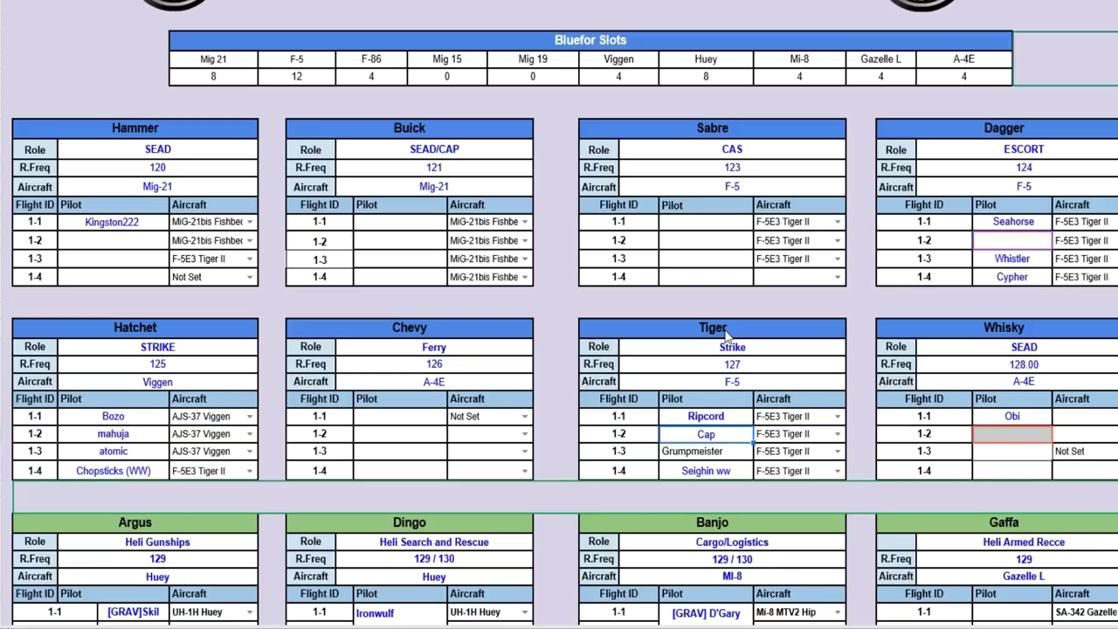
left_click(985, 339)
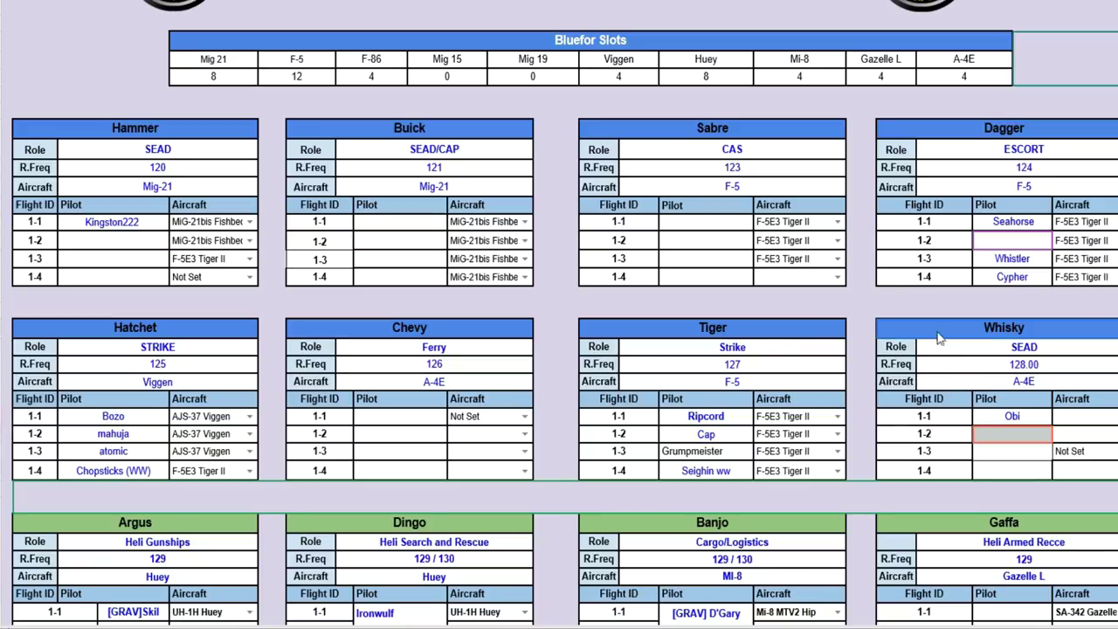
left_click(739, 332)
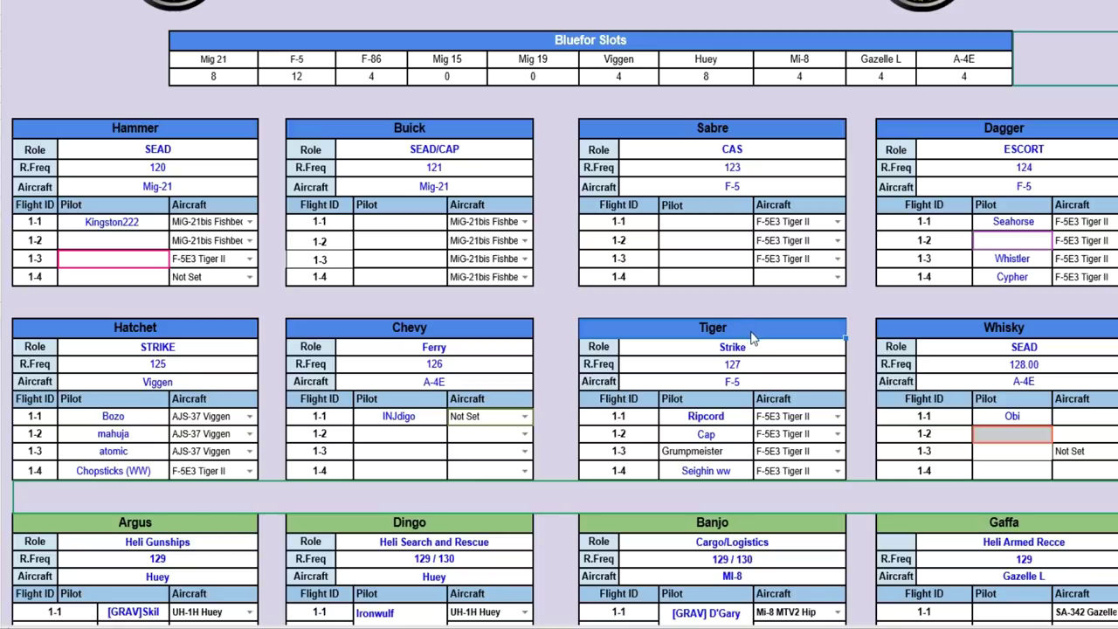
scroll(766, 350, "down", 1)
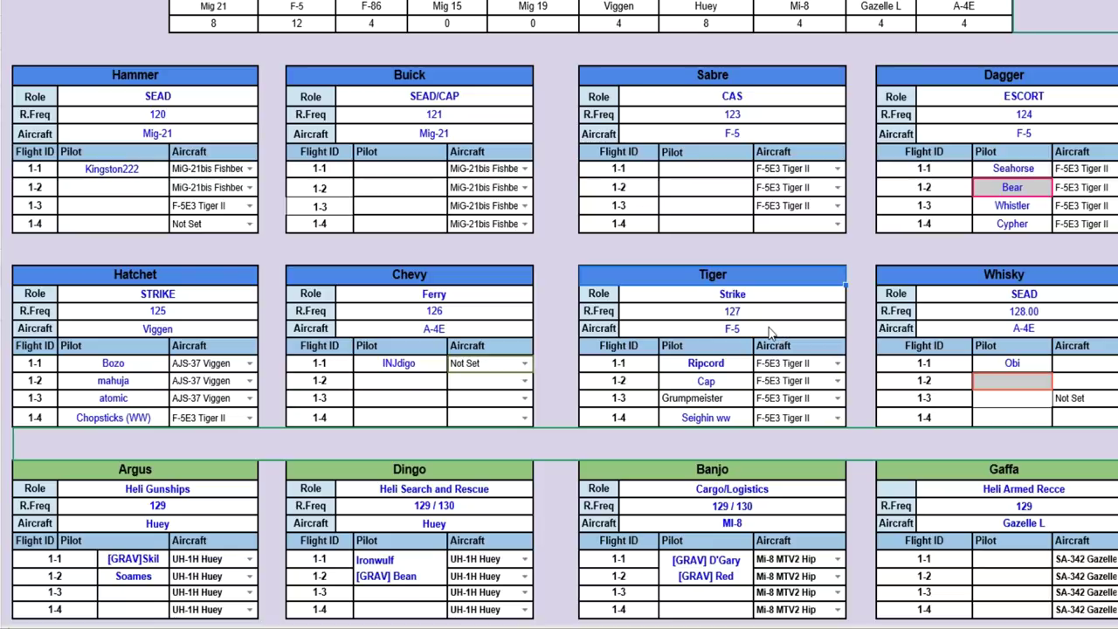
left_click(722, 301)
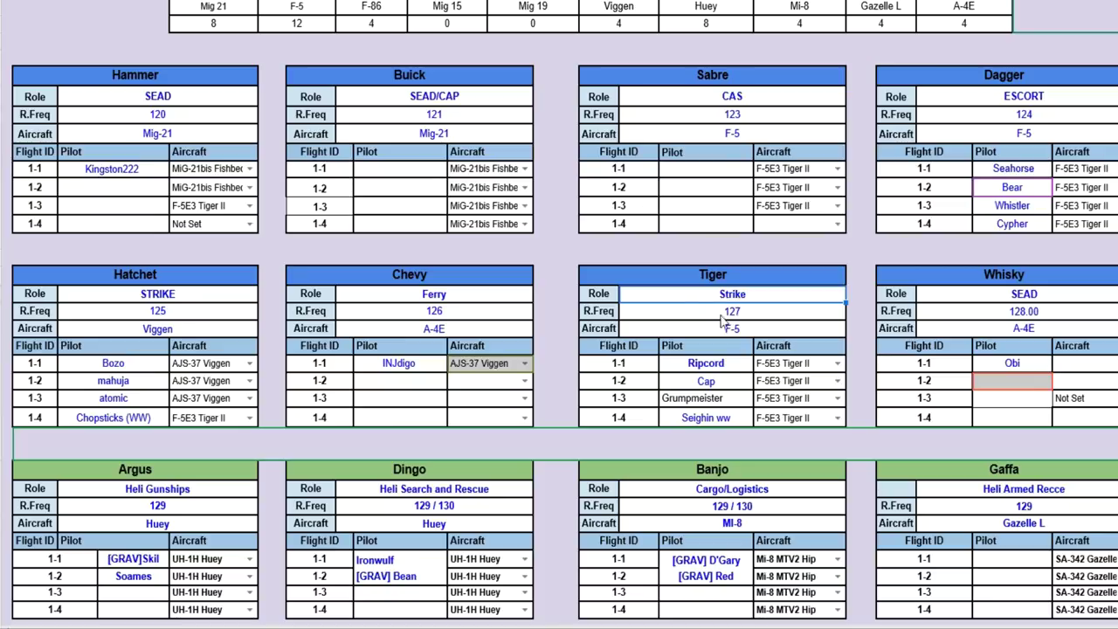
left_click(738, 317)
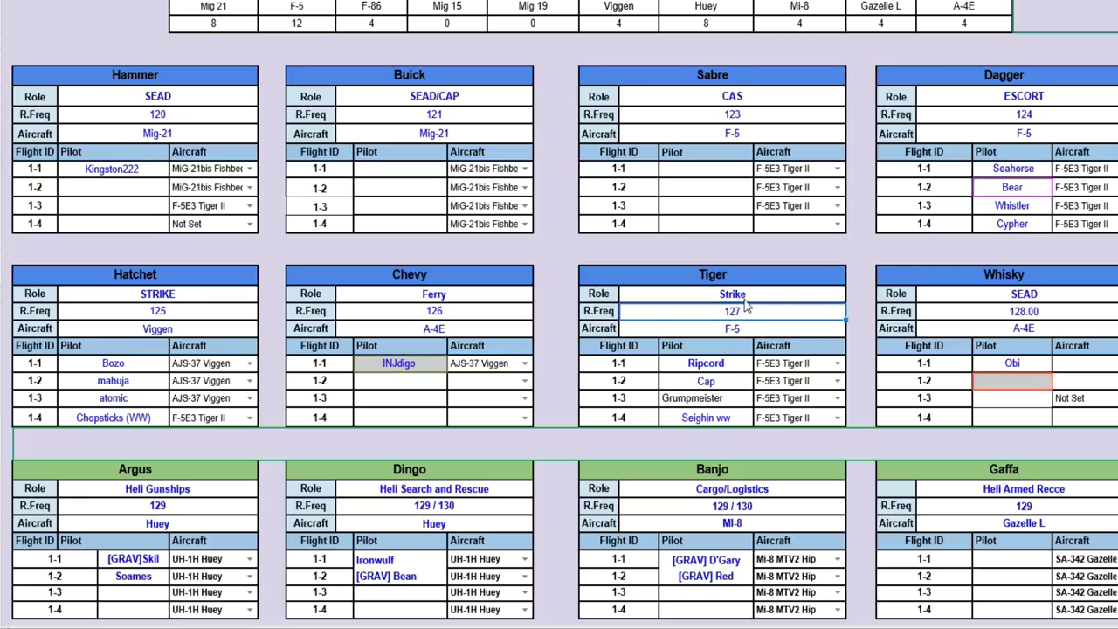
left_click(745, 298)
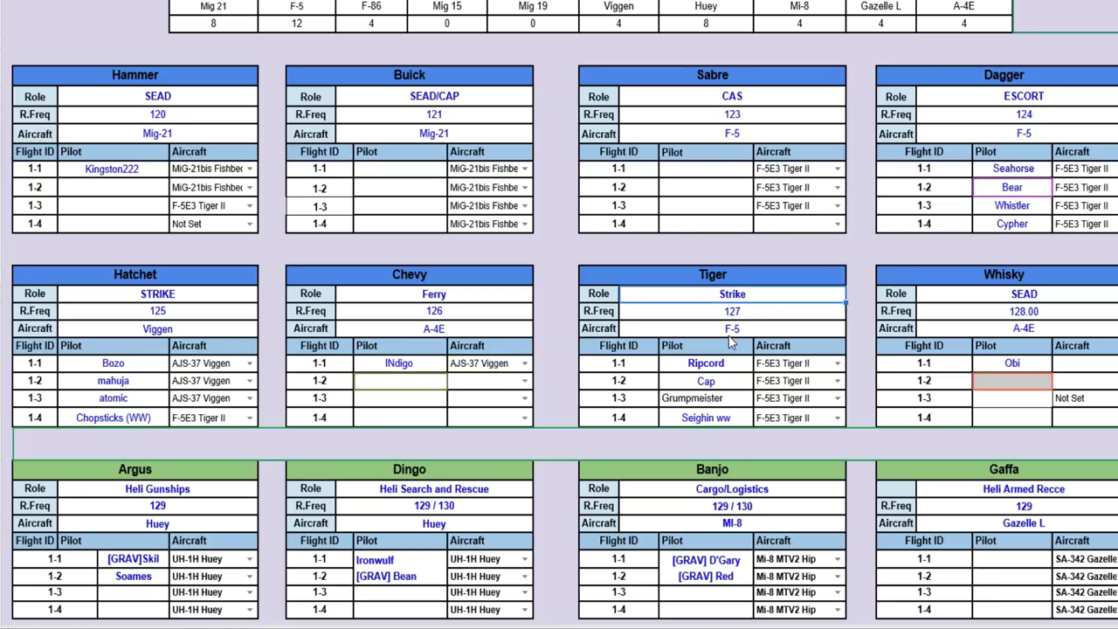
left_click(735, 314)
left_click(745, 297)
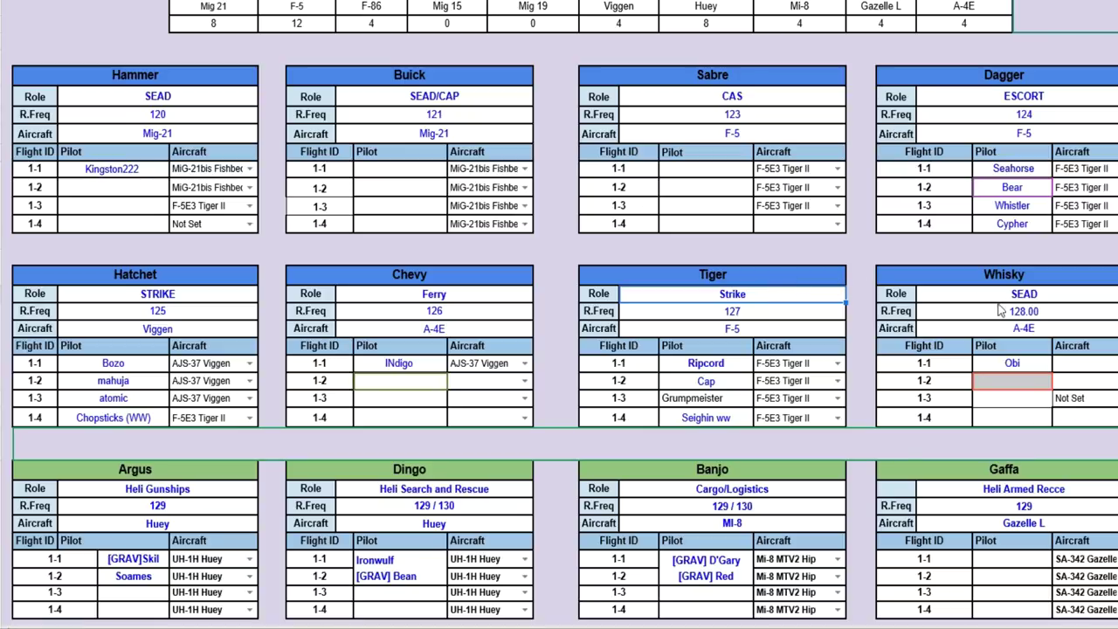
left_click(732, 314)
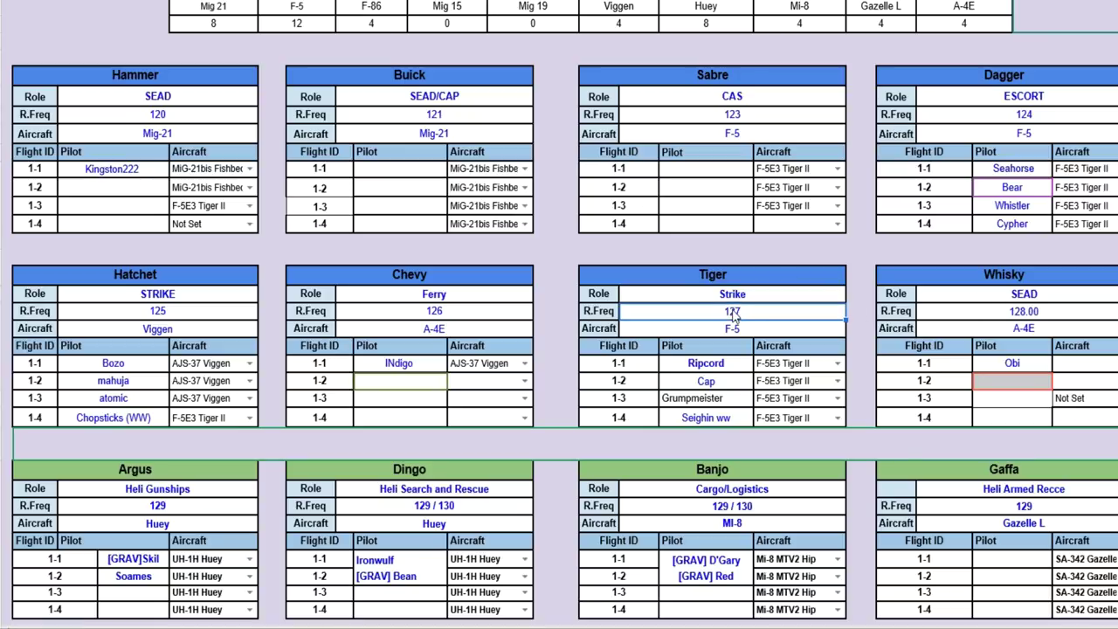
left_click(749, 298)
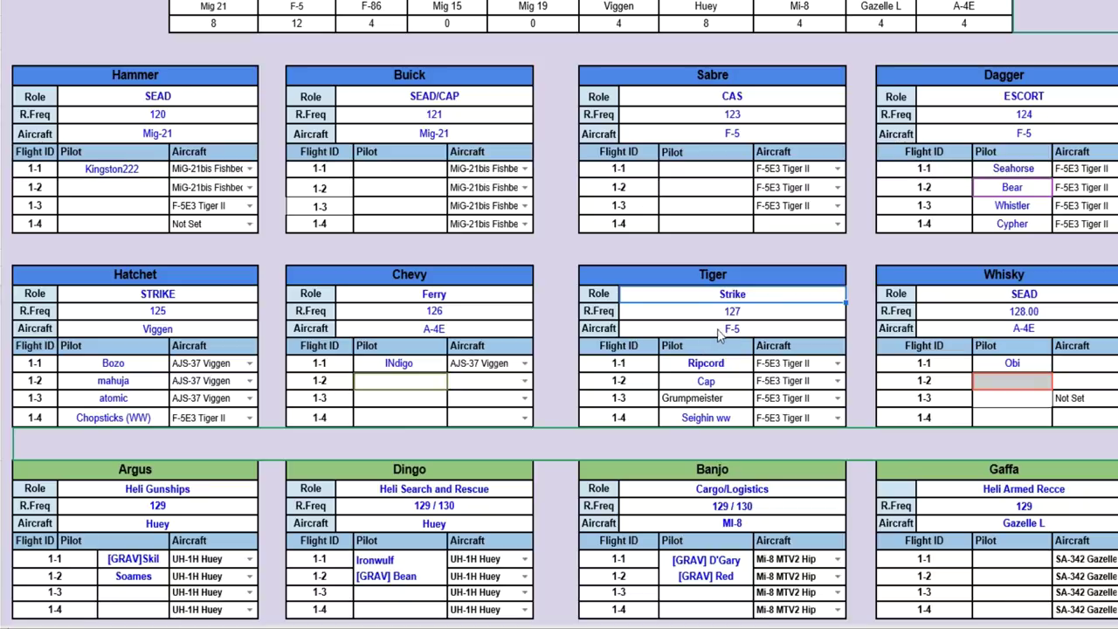
left_click(732, 318)
left_click(737, 299)
left_click(734, 318)
left_click(735, 297)
left_click(737, 313)
left_click(732, 297)
left_click(734, 315)
left_click(739, 299)
Check the Dagger, Hatchet and Whisky flight blocks in the roster.
left_click(1016, 76)
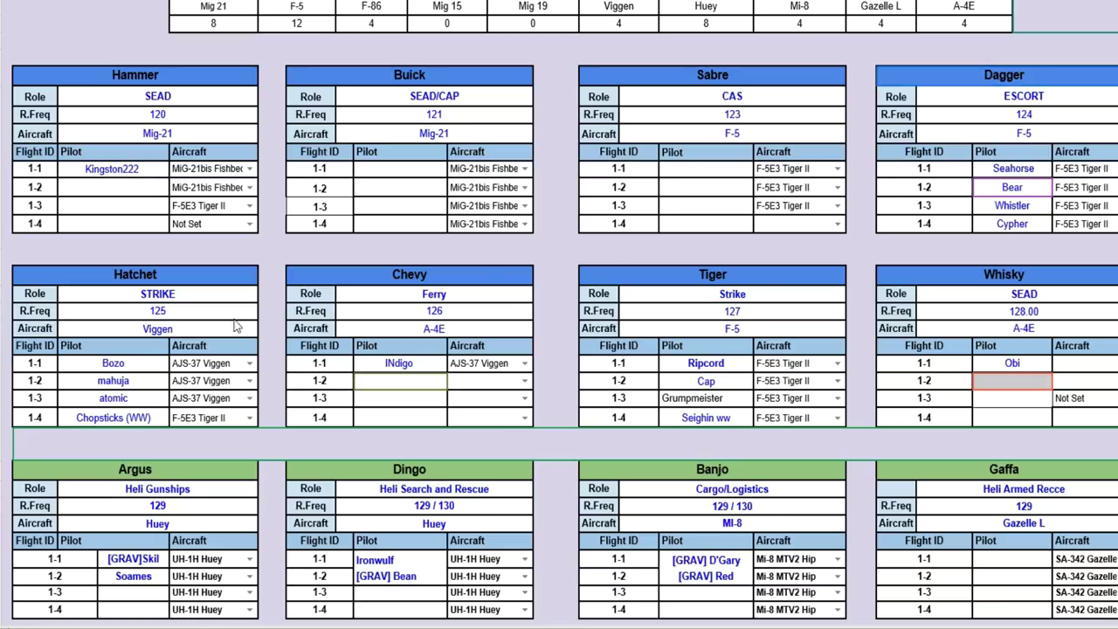
left_click(175, 276)
left_click(1021, 278)
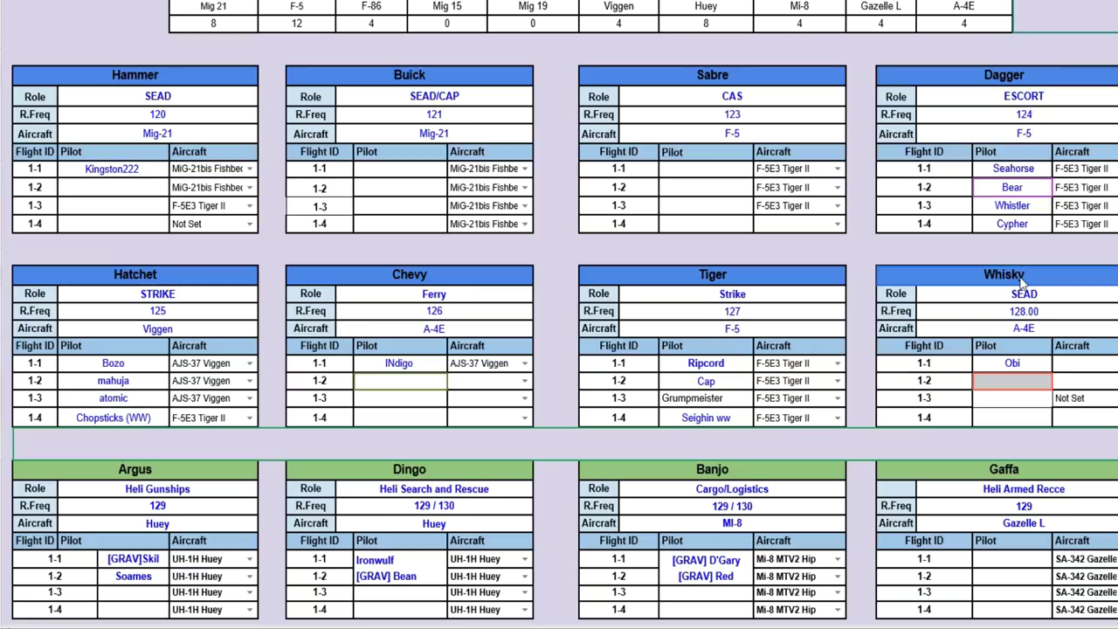